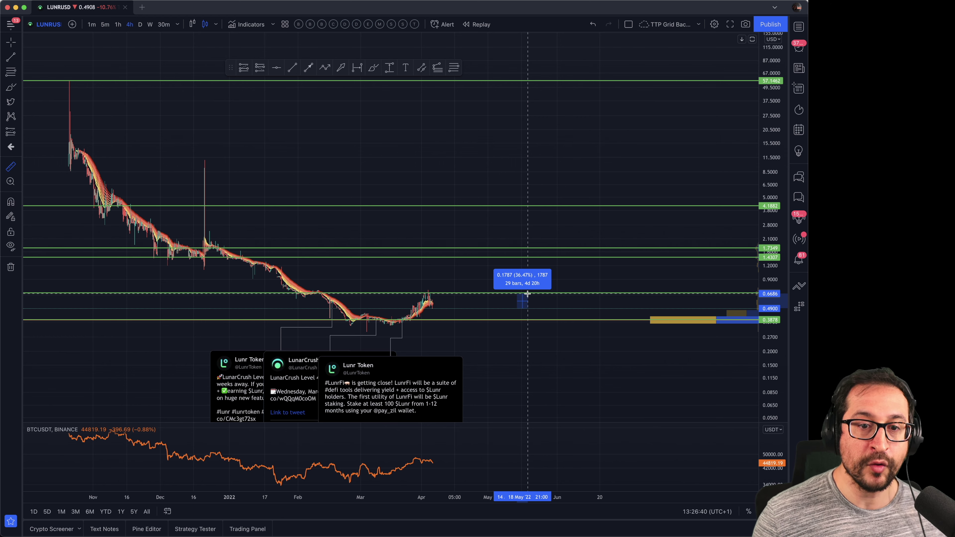
Step: Measure the December spike and the rises from the current LUNR price to the 0.68, 4.18 and 57.14 horizontal levels
{"action": "left_click", "coordinate": [528, 293]}
{"action": "left_click", "coordinate": [206, 269]}
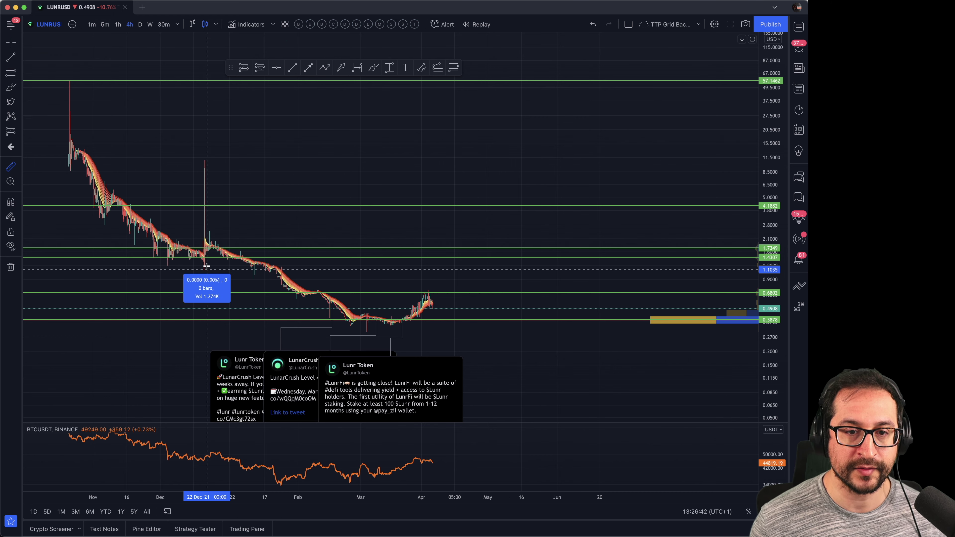
{"action": "left_click", "coordinate": [227, 160]}
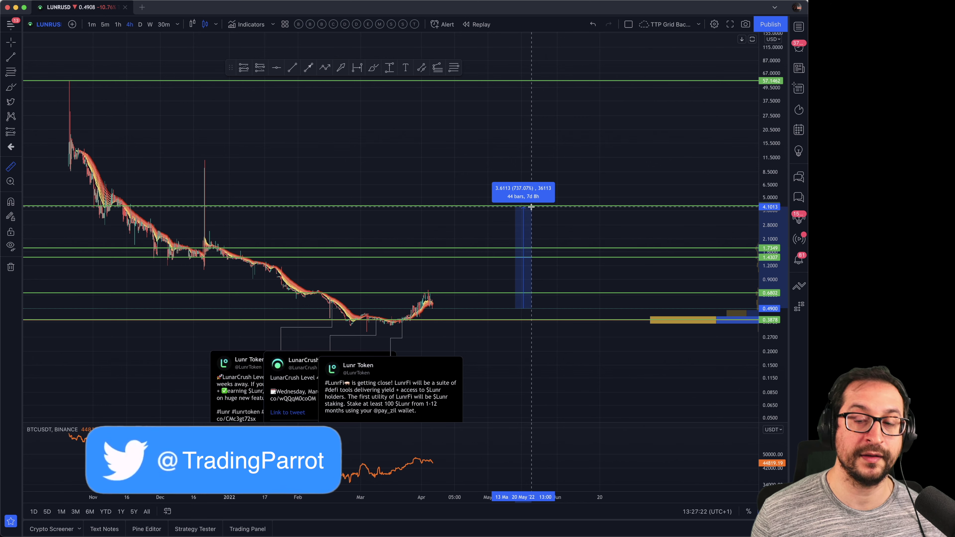
{"action": "left_click", "coordinate": [531, 206]}
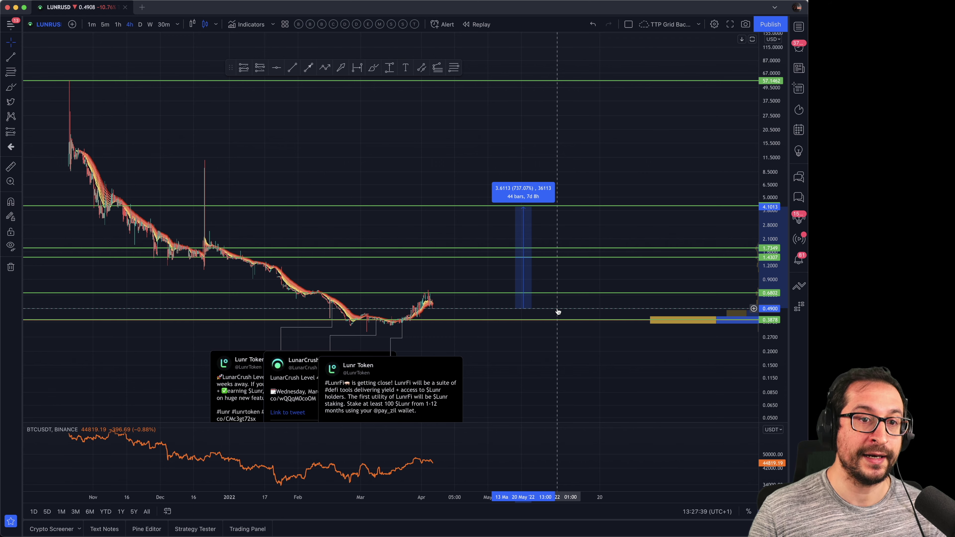
{"action": "left_click", "coordinate": [558, 310], "text": "shift"}
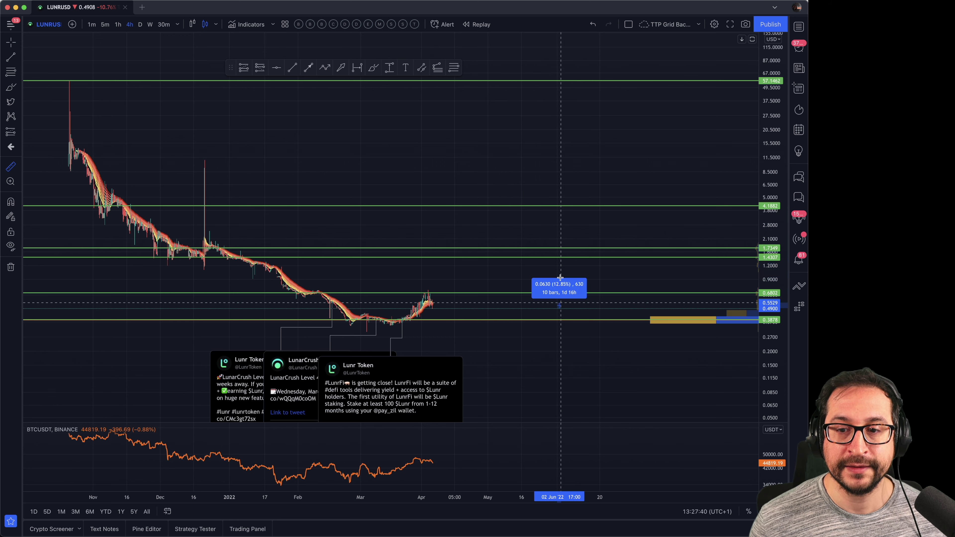
{"action": "left_click", "coordinate": [577, 81]}
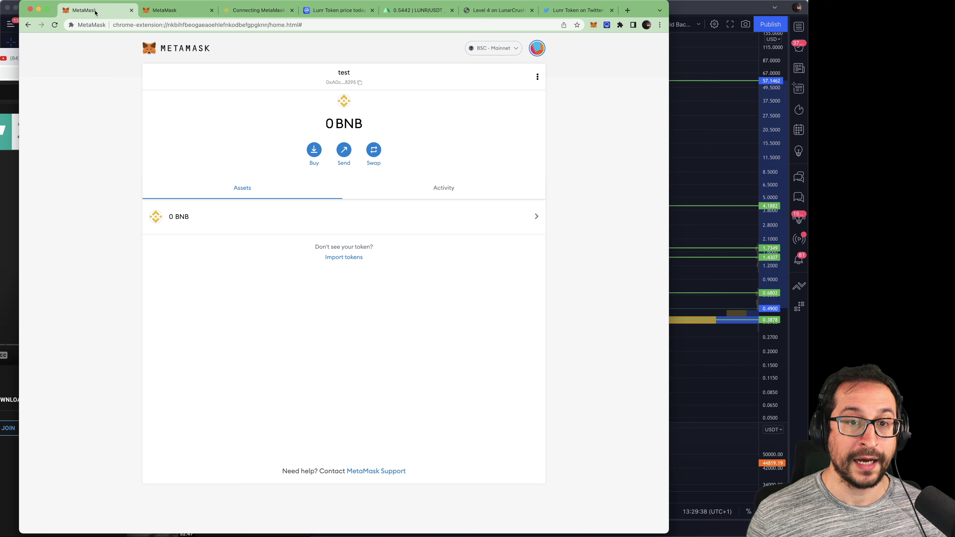
Step: In the MetaMask wallet, switch the network to Ethereum Mainnet and open the form for adding a network
{"action": "left_click", "coordinate": [499, 51]}
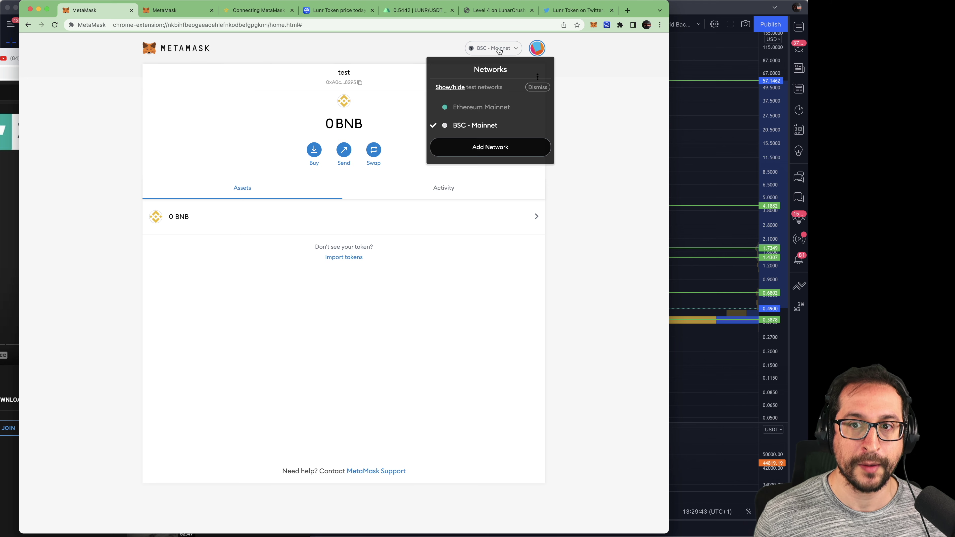
{"action": "left_click", "coordinate": [475, 109]}
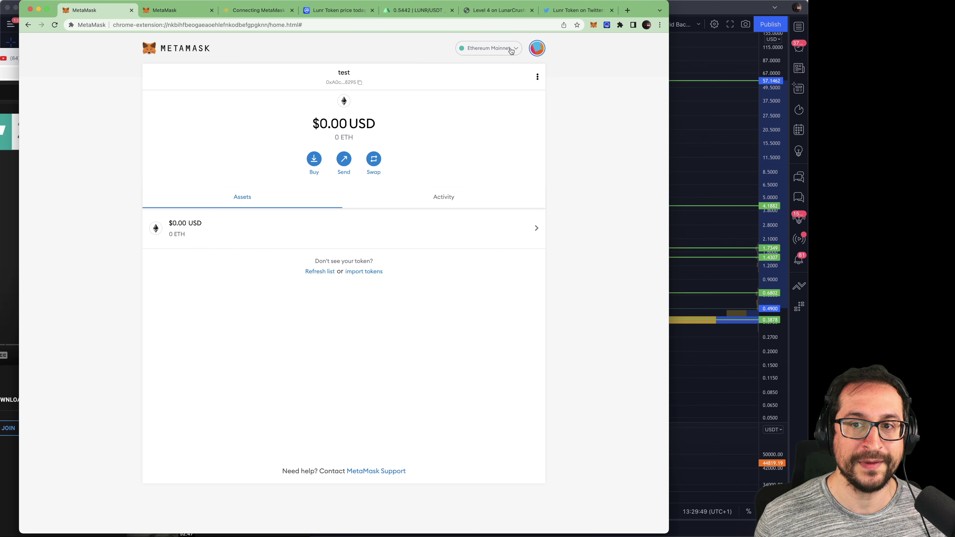
{"action": "left_click", "coordinate": [511, 51]}
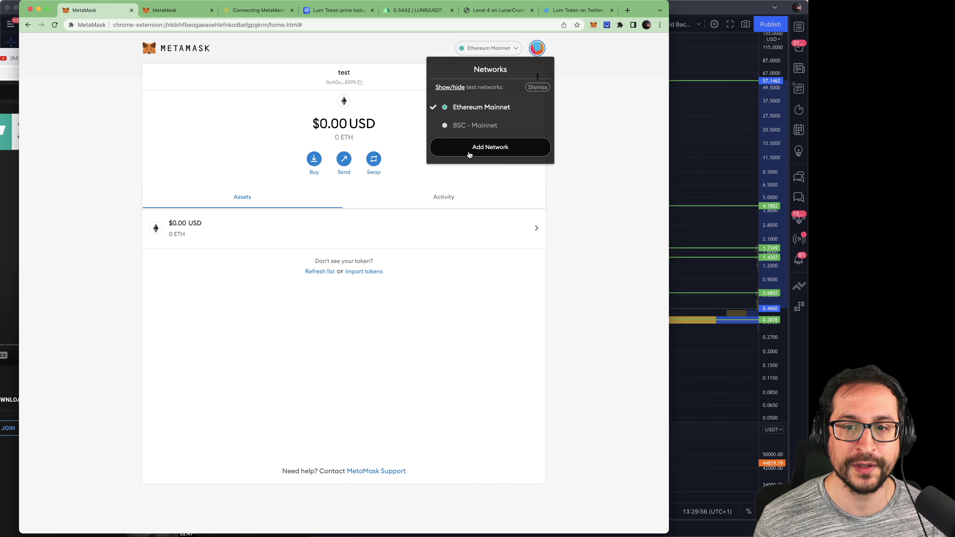
{"action": "left_click", "coordinate": [502, 148]}
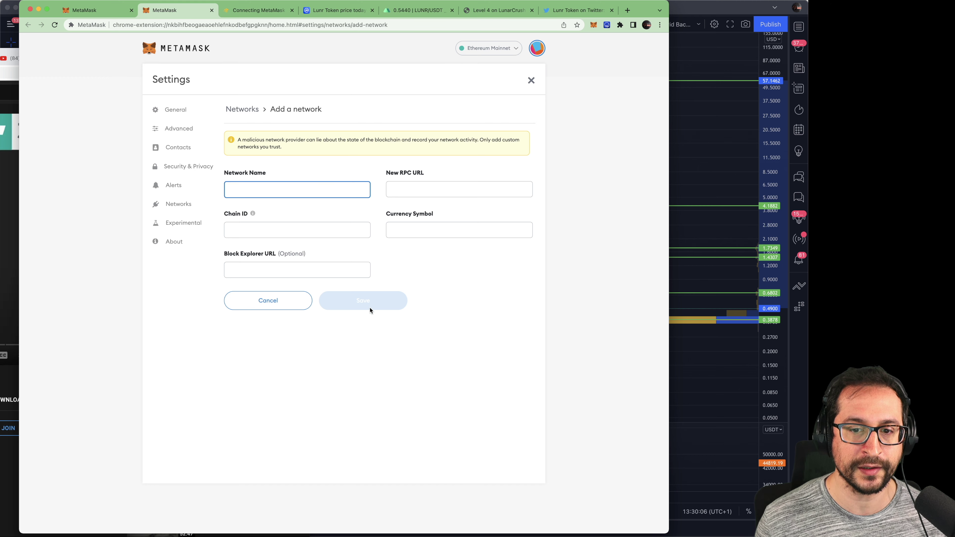
Step: Check the list of available networks in the main MetaMask wallet page and close it
{"action": "left_click", "coordinate": [128, 8]}
{"action": "left_click", "coordinate": [514, 50]}
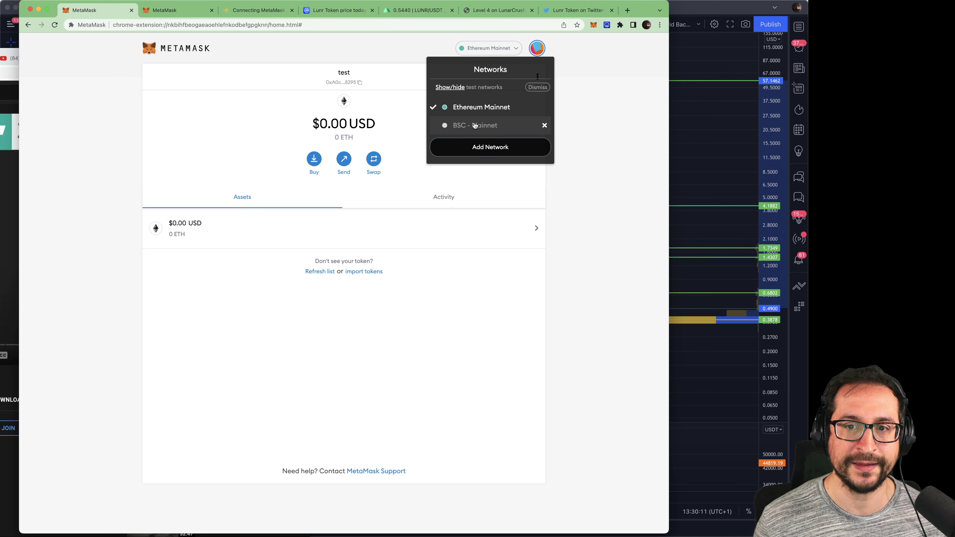
{"action": "key", "text": "Escape"}
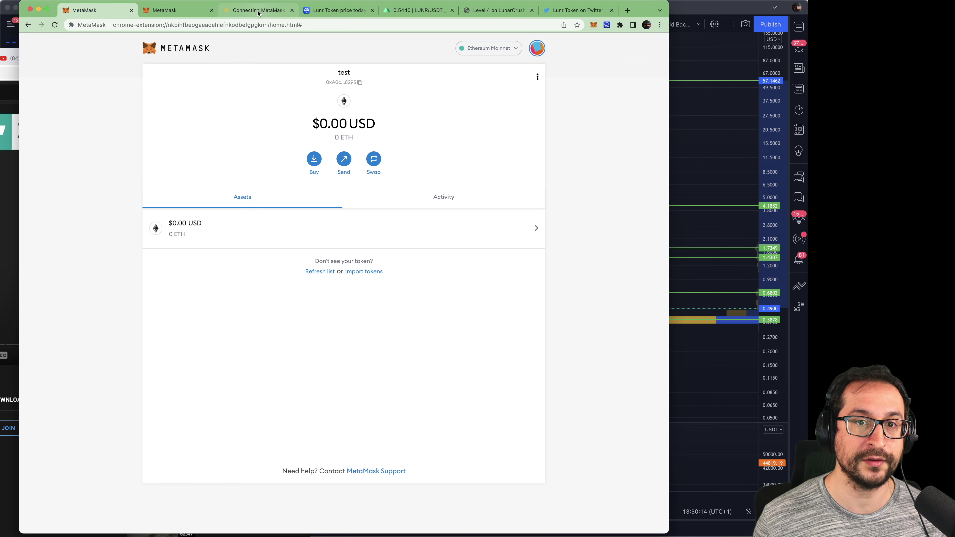
Step: Examine the Mainnet parameters in the Binance Academy article on connecting MetaMask to Binance Smart Chain
{"action": "left_click", "coordinate": [258, 14]}
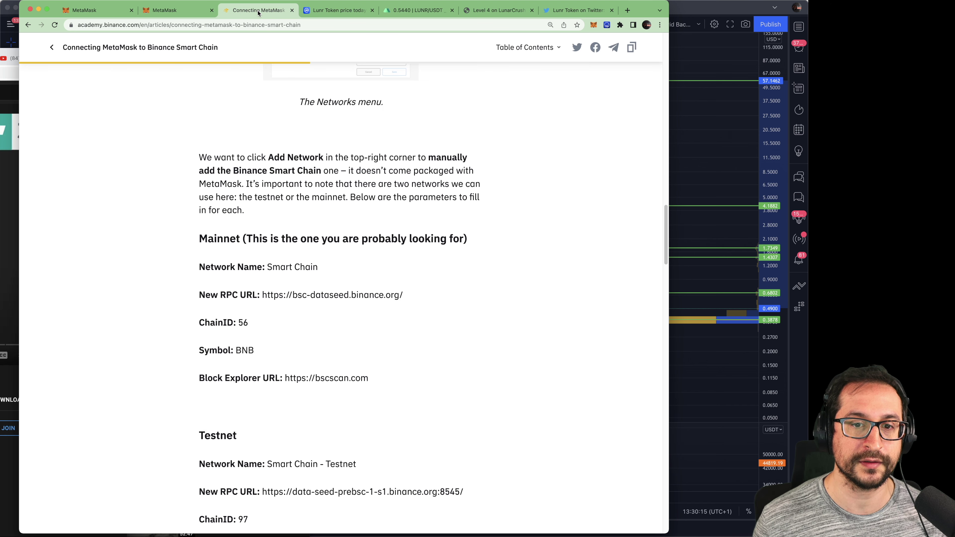
{"action": "left_click", "coordinate": [218, 25]}
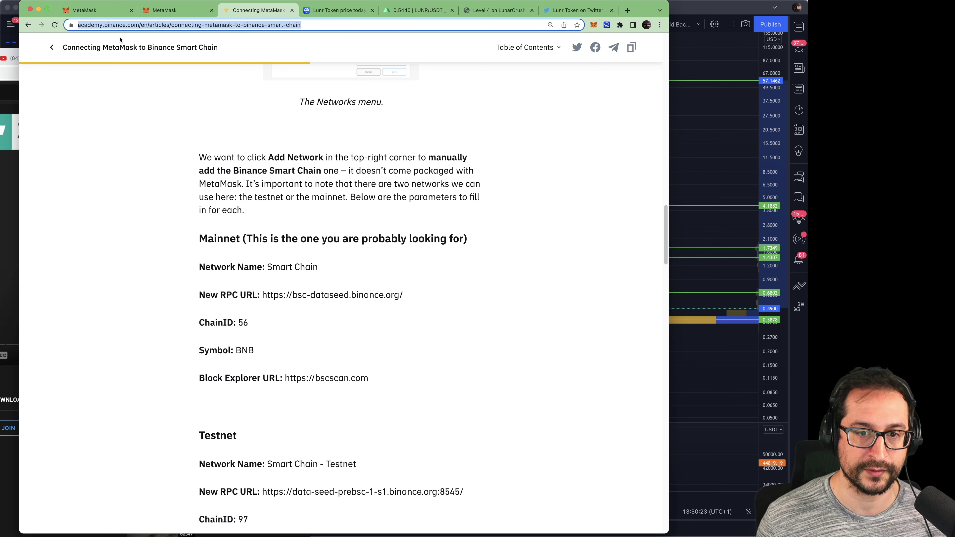
{"action": "left_click_drag", "start_coordinate": [200, 238], "coordinate": [244, 238]}
{"action": "left_click_drag", "start_coordinate": [196, 267], "coordinate": [377, 382]}
{"action": "left_click", "coordinate": [296, 264]}
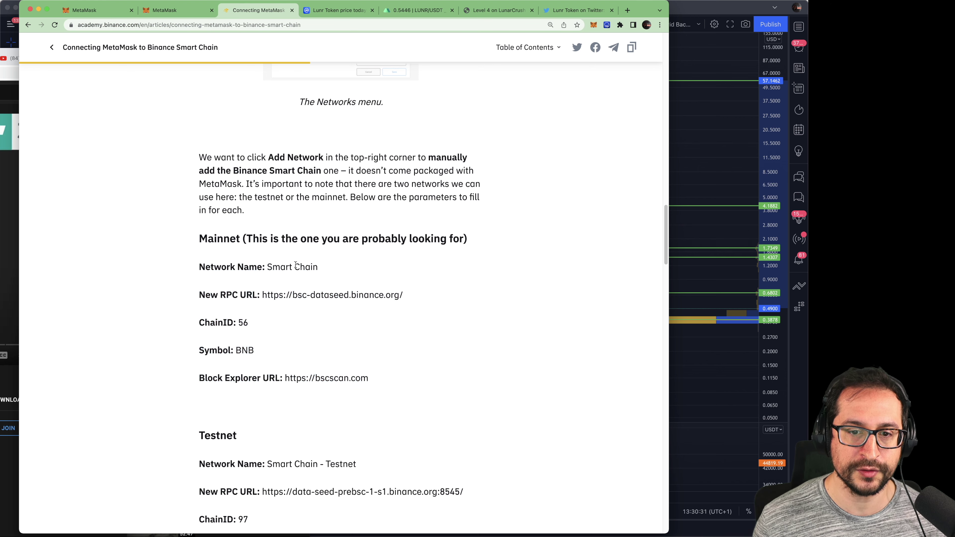
Step: Copy the Mainnet network name Smart Chain from the article into the new network's name in MetaMask
{"action": "left_click_drag", "start_coordinate": [266, 268], "coordinate": [334, 270]}
{"action": "key", "text": "super+c"}
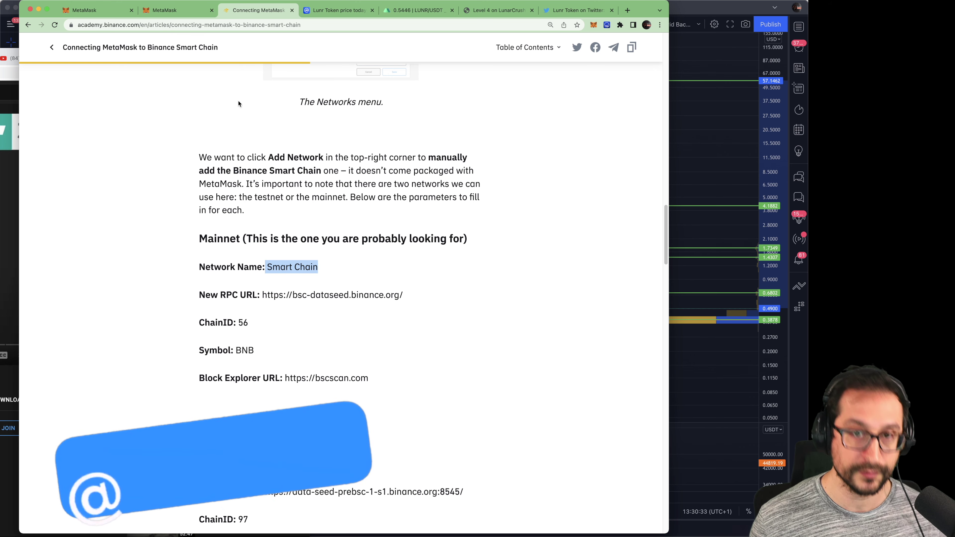
{"action": "key", "text": "ctrl+shift+Tab"}
{"action": "key", "text": "super+v"}
{"action": "left_click", "coordinate": [248, 11]}
{"action": "left_click_drag", "start_coordinate": [262, 295], "coordinate": [402, 295]}
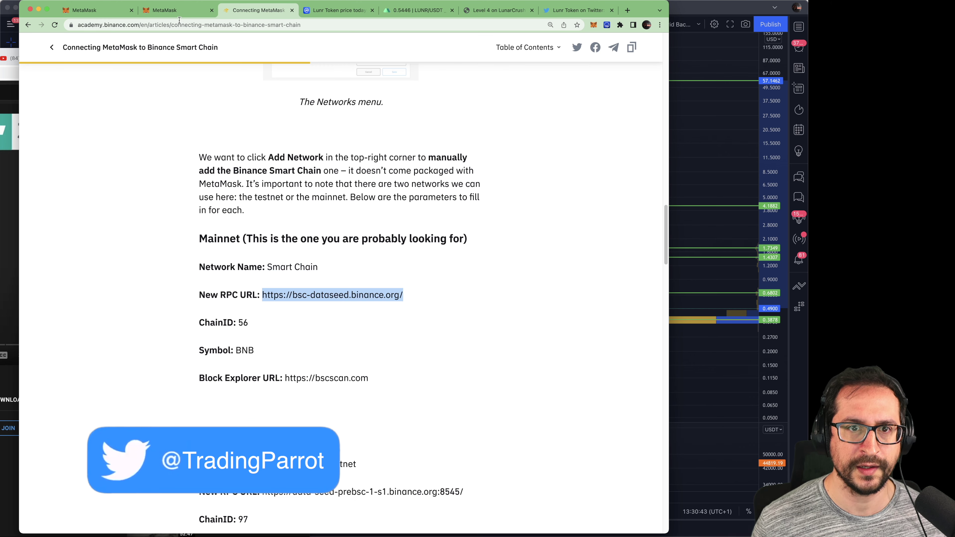
{"action": "key", "text": "super+c"}
{"action": "left_click", "coordinate": [185, 10]}
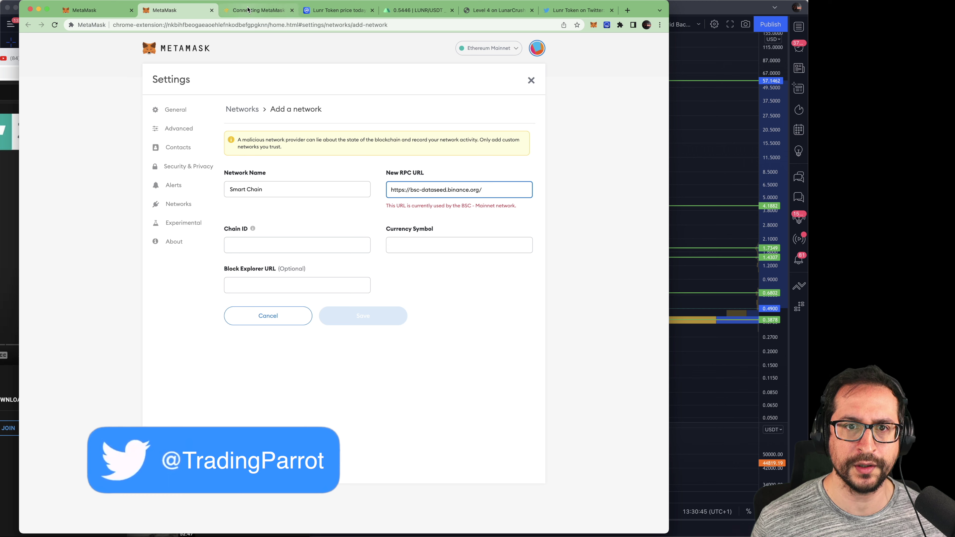
{"action": "left_click", "coordinate": [483, 192]}
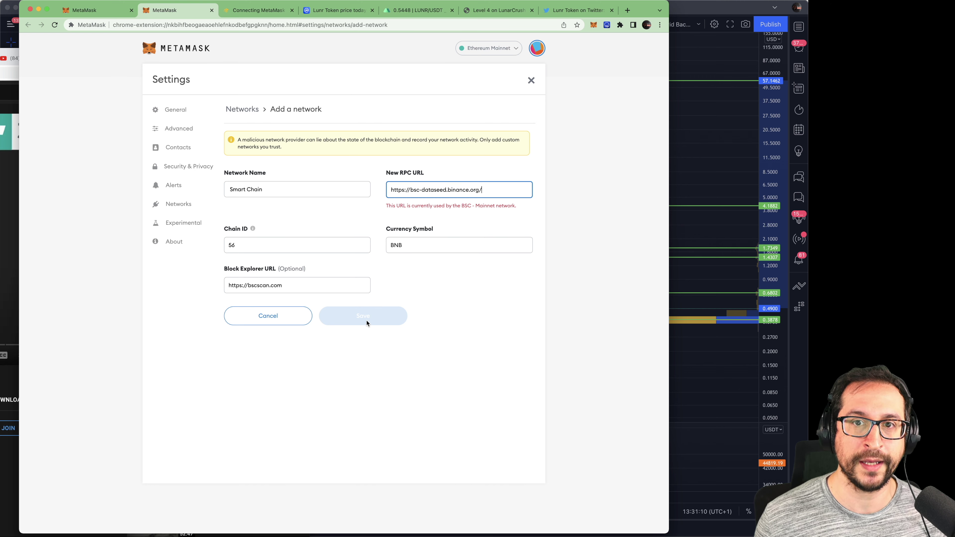
Step: Return to the main MetaMask wallet page and switch its network to BSC - Mainnet
{"action": "left_click", "coordinate": [143, 54]}
{"action": "left_click", "coordinate": [493, 49]}
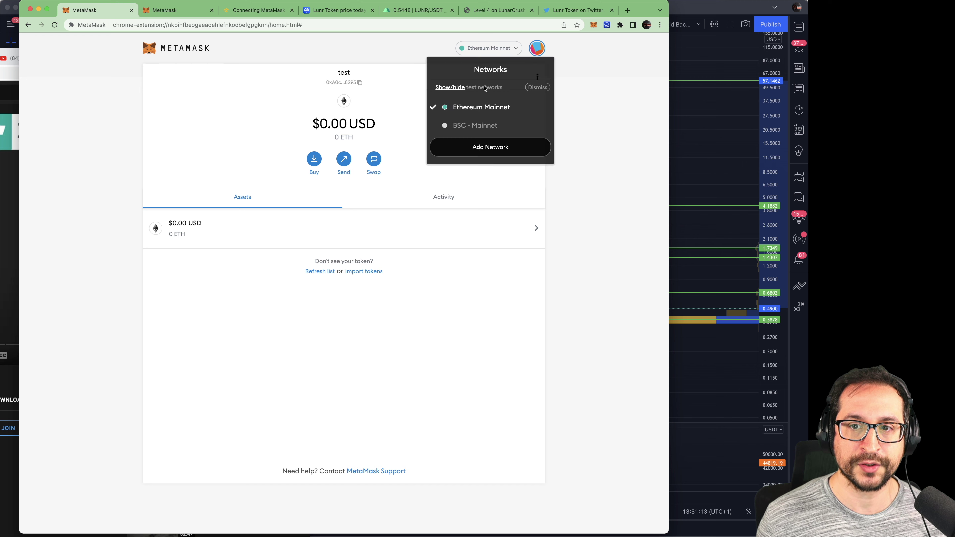
{"action": "left_click", "coordinate": [475, 124]}
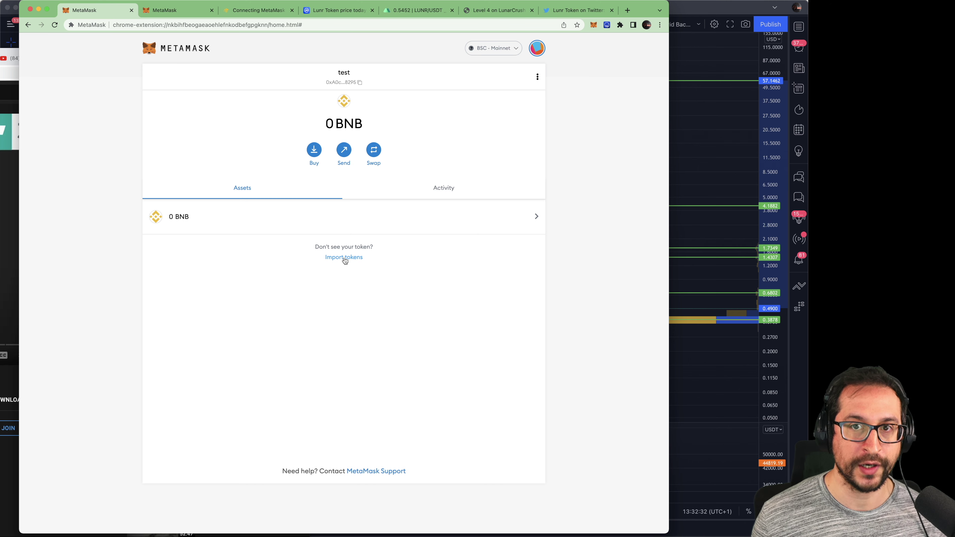
Step: Switch to CoinMarketCap, search for "lunr" and open the Lunr Token page
{"action": "left_click", "coordinate": [338, 10]}
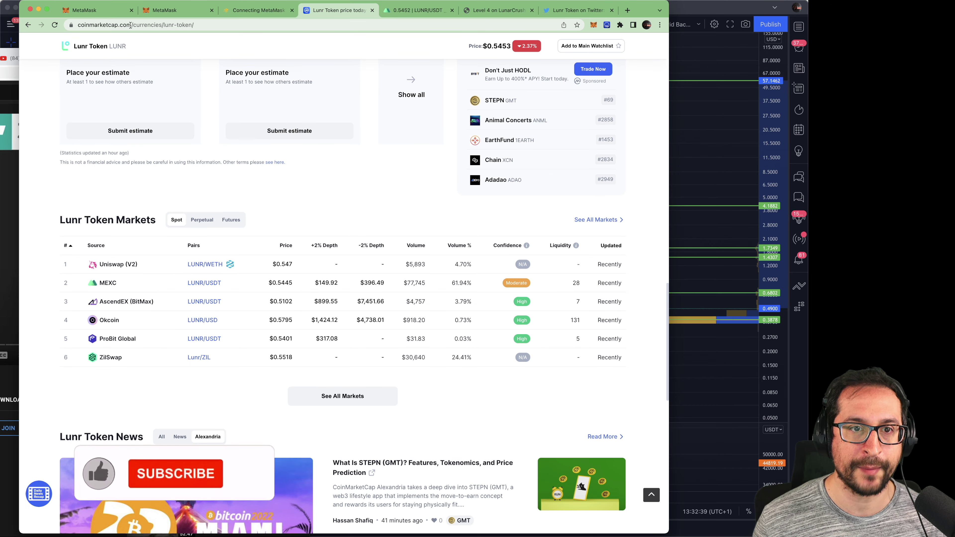
{"action": "scroll", "coordinate": [598, 101], "scroll_direction": "up", "scroll_amount": 5}
{"action": "scroll", "coordinate": [598, 94], "scroll_direction": "up", "scroll_amount": 15}
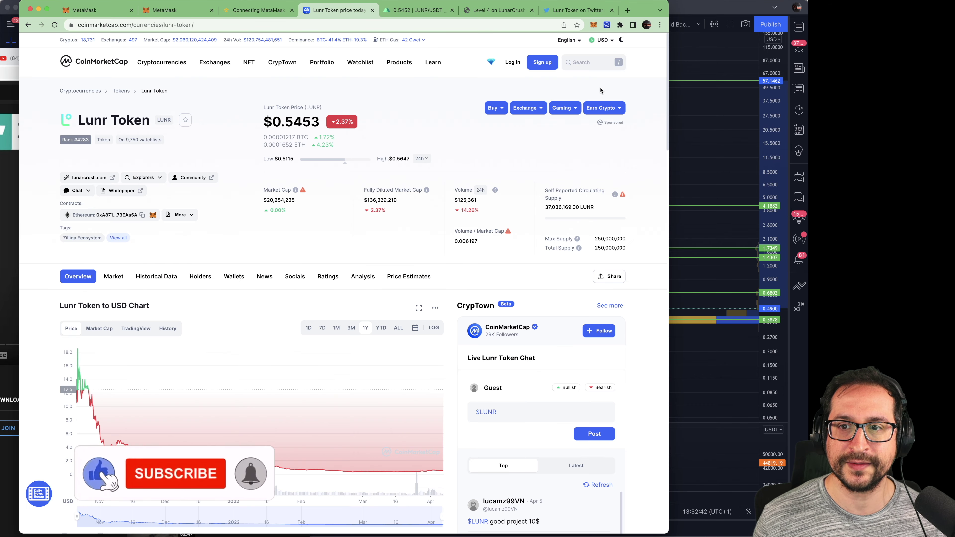
{"action": "left_click", "coordinate": [589, 60]}
{"action": "type", "text": "lunr"}
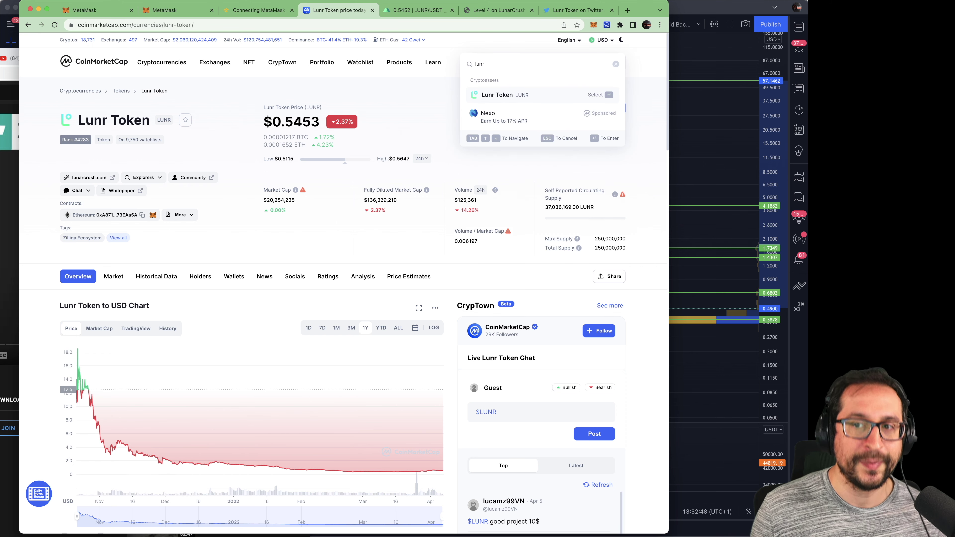
{"action": "key", "text": "Left"}
{"action": "type", "text": "a"}
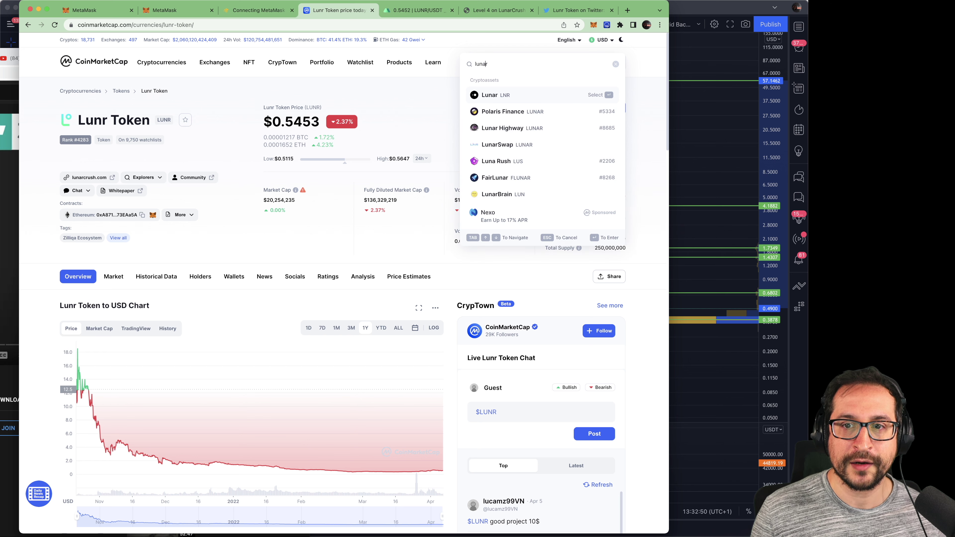
{"action": "key", "text": "Delete"}
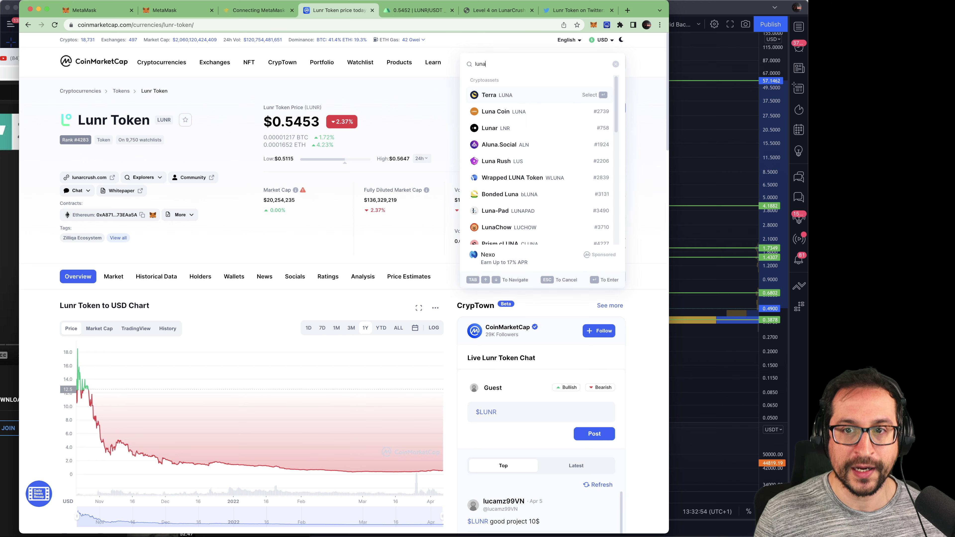
{"action": "key", "text": "BackSpace"}
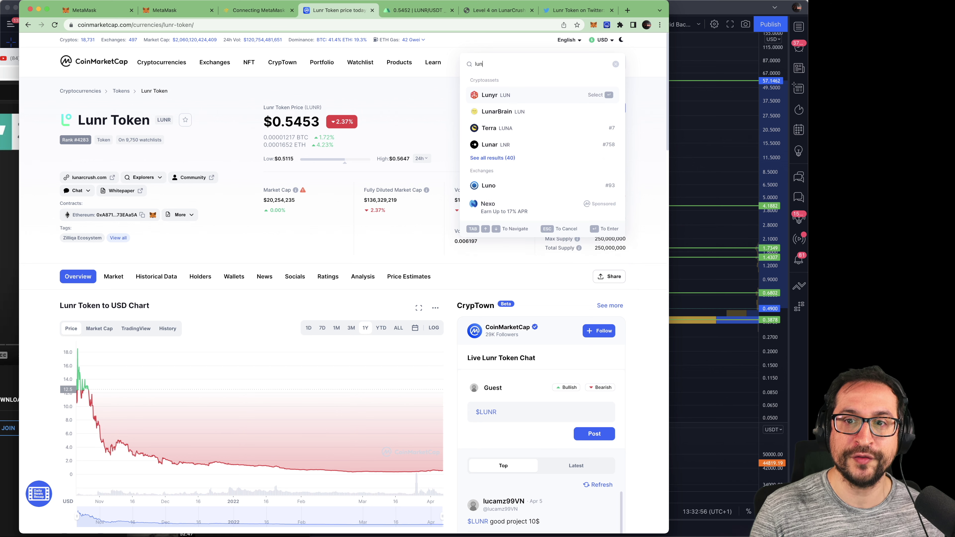
{"action": "type", "text": "r"}
{"action": "key", "text": "Return"}
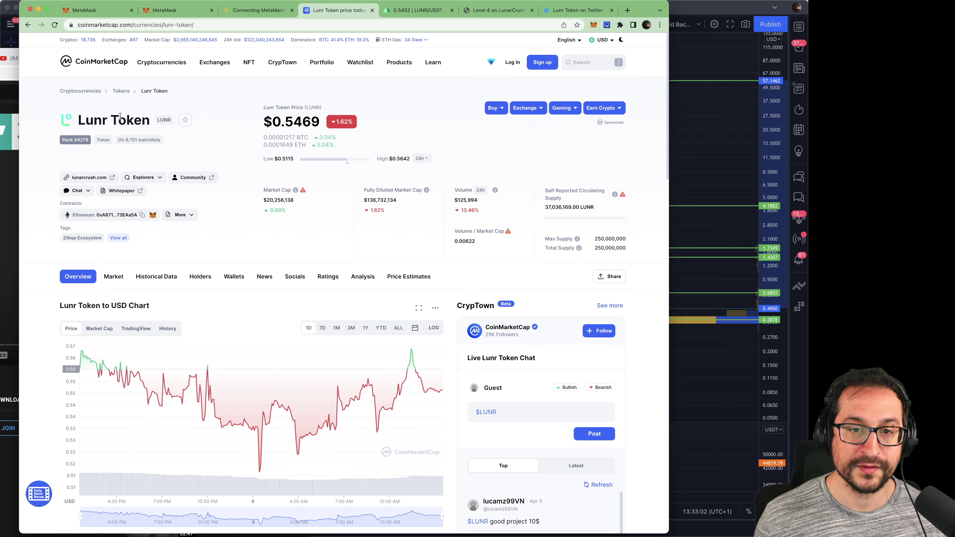
Step: Copy Lunr Token's BNB Smart Chain (BEP20) contract address from its contracts list
{"action": "left_click_drag", "start_coordinate": [83, 116], "coordinate": [127, 119]}
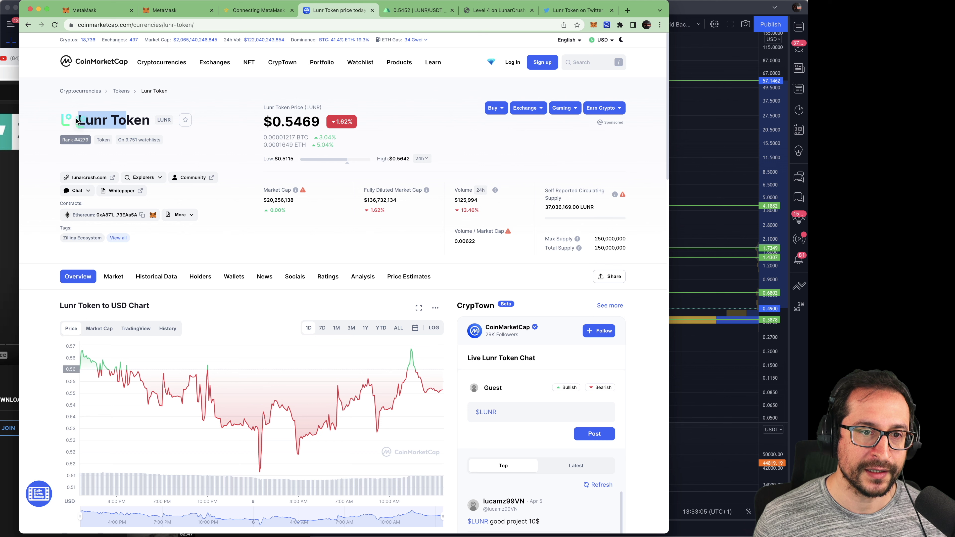
{"action": "left_click", "coordinate": [60, 119]}
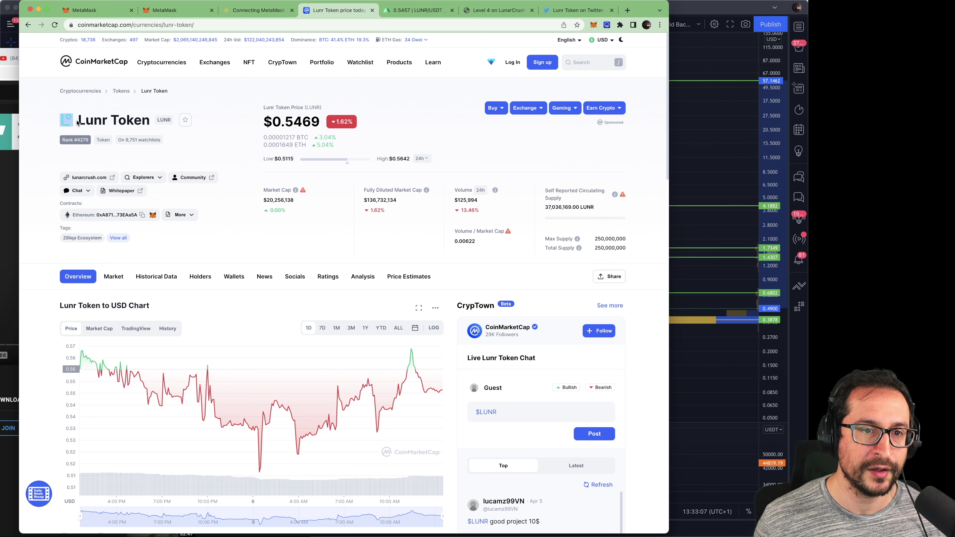
{"action": "left_click", "coordinate": [191, 216]}
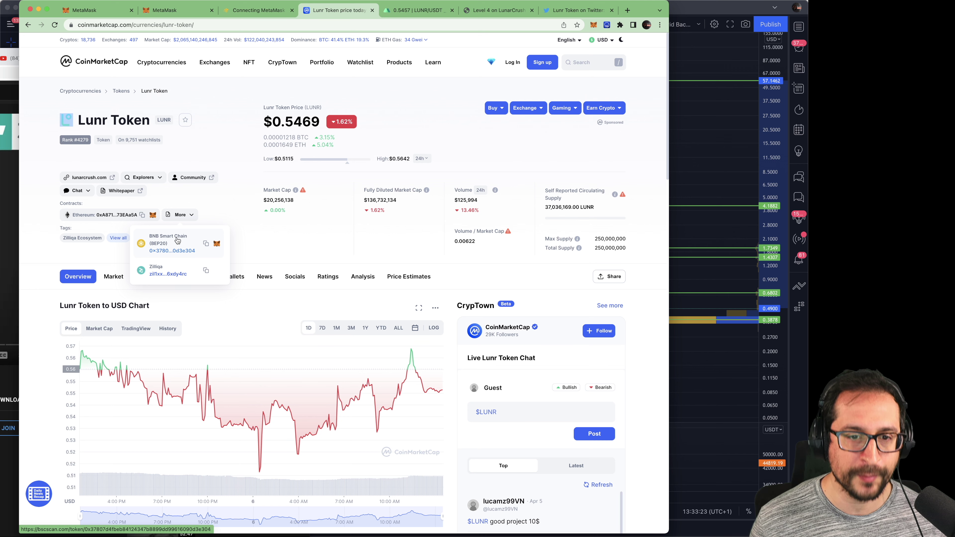
{"action": "left_click", "coordinate": [206, 244]}
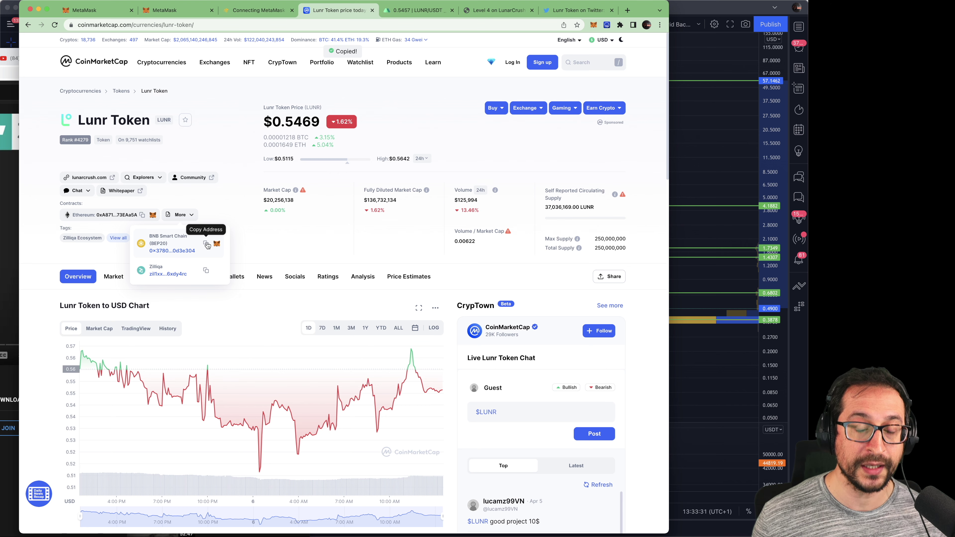
Step: Switch to MetaMask and import Lunr as a custom token using the copied BNB Smart Chain contract address
{"action": "left_click", "coordinate": [165, 10]}
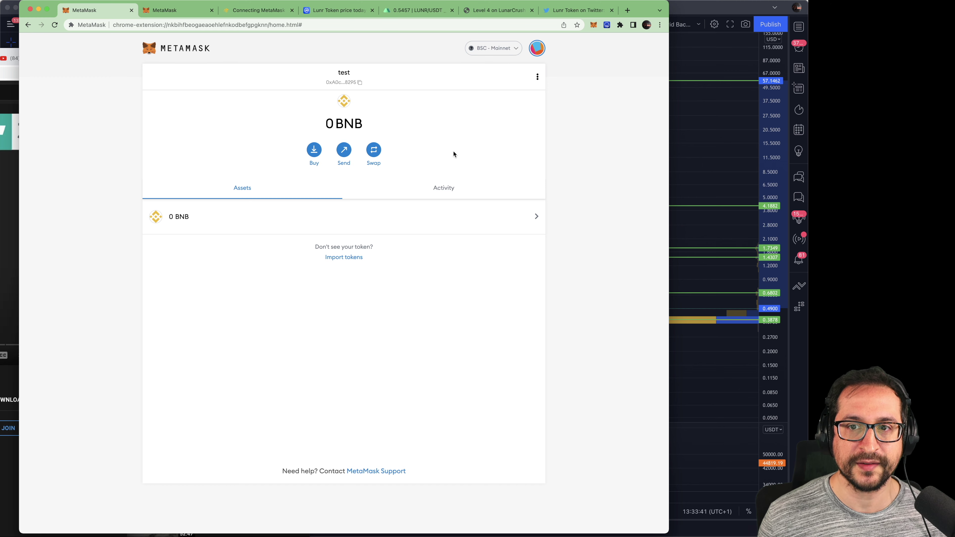
{"action": "left_click", "coordinate": [341, 259]}
{"action": "key", "text": "super+v"}
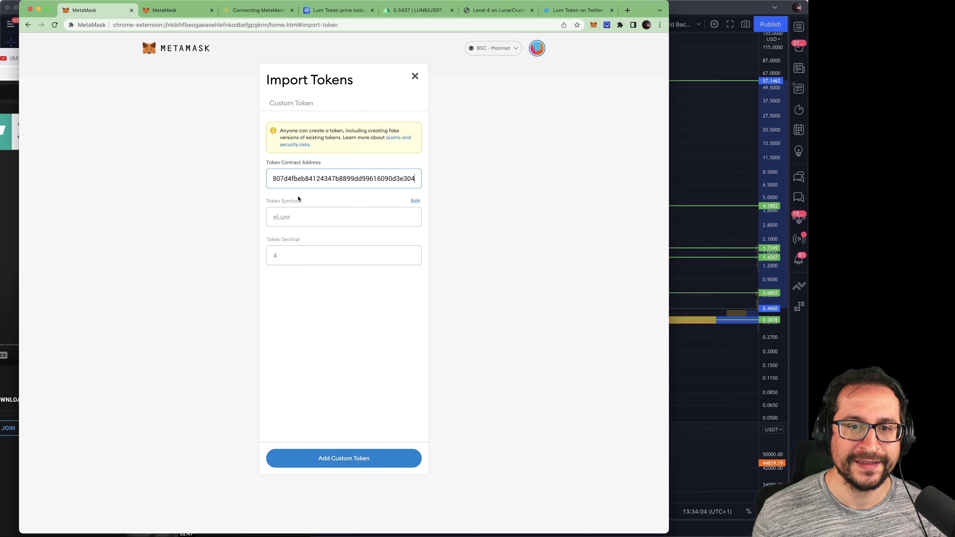
{"action": "left_click", "coordinate": [335, 11]}
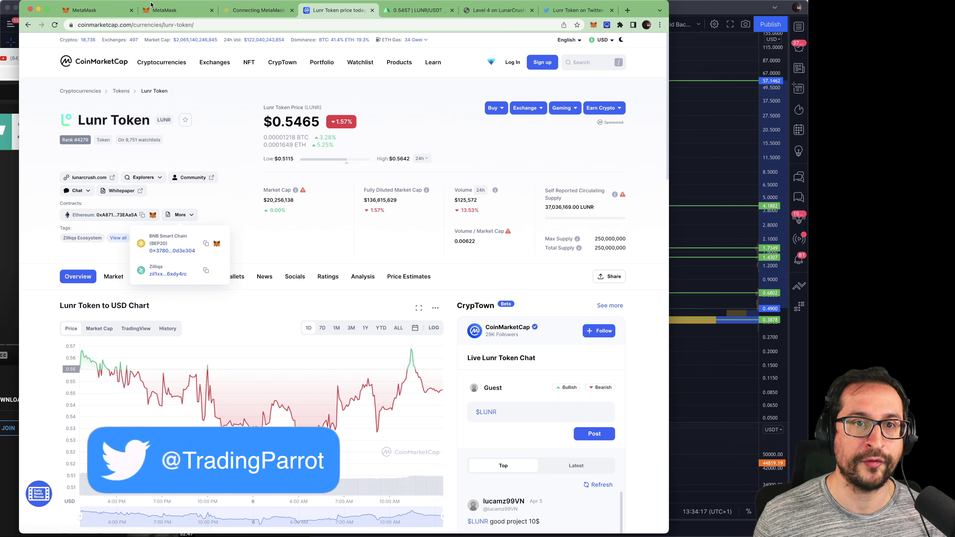
{"action": "left_click", "coordinate": [216, 244]}
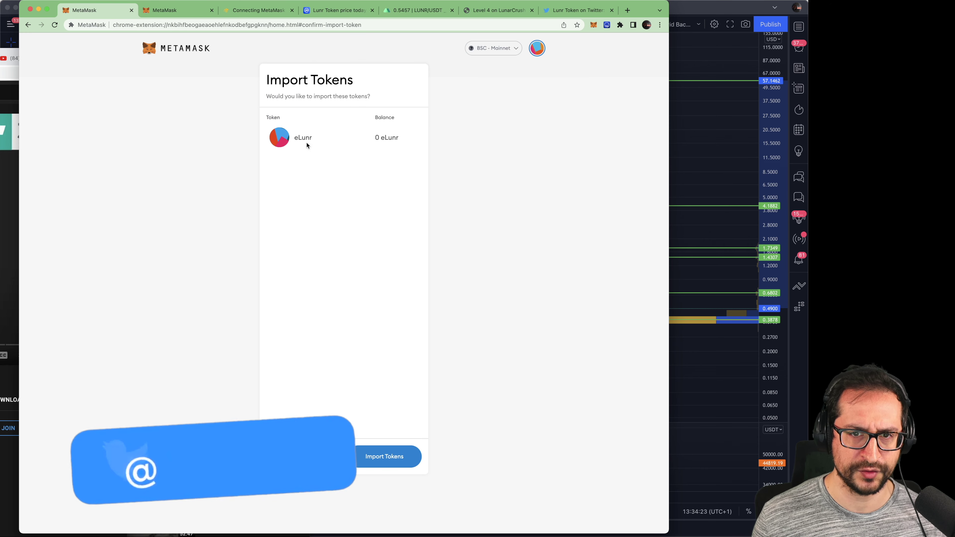
{"action": "left_click", "coordinate": [405, 461]}
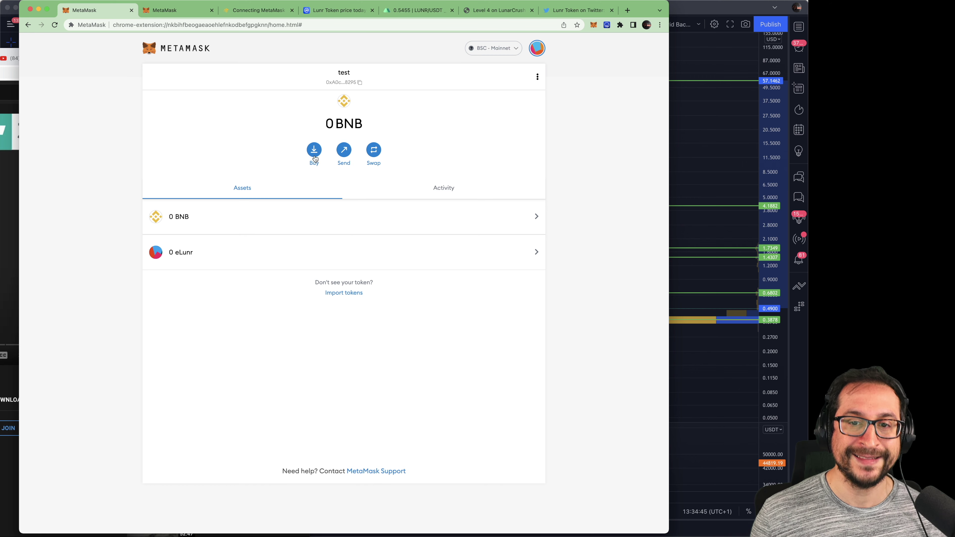
Step: Set up a swap from BNB to LUNR and check LUNR's contract address on its BscScan token page
{"action": "left_click", "coordinate": [374, 149]}
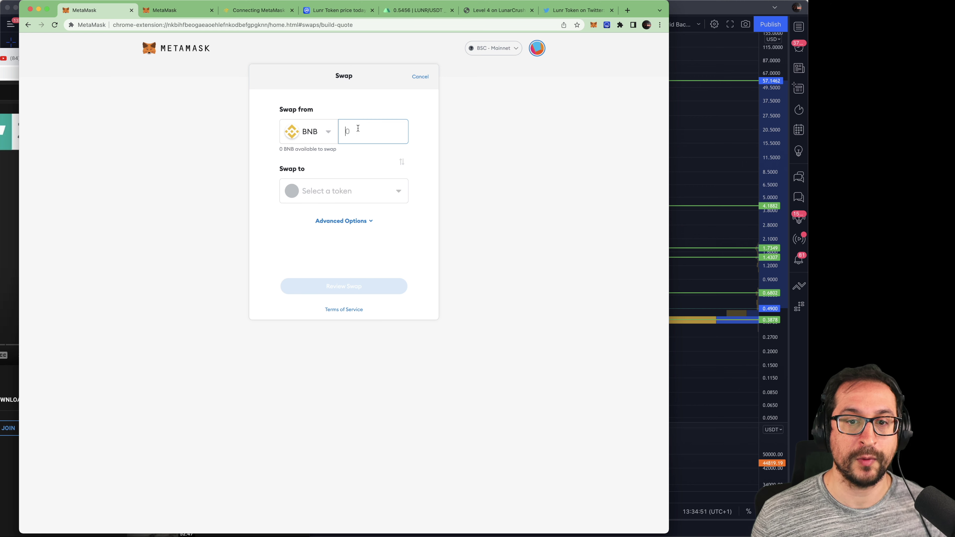
{"action": "left_click", "coordinate": [352, 190]}
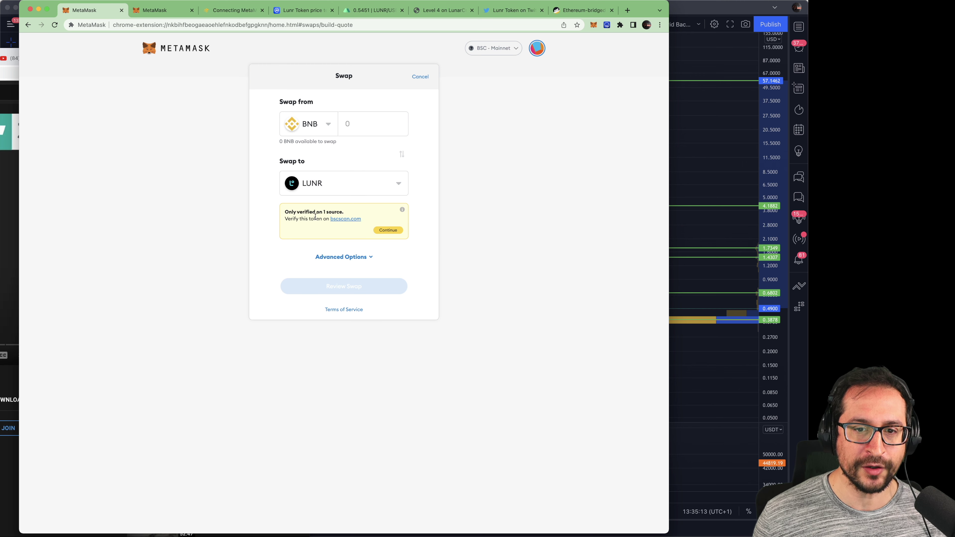
{"action": "left_click", "coordinate": [338, 220]}
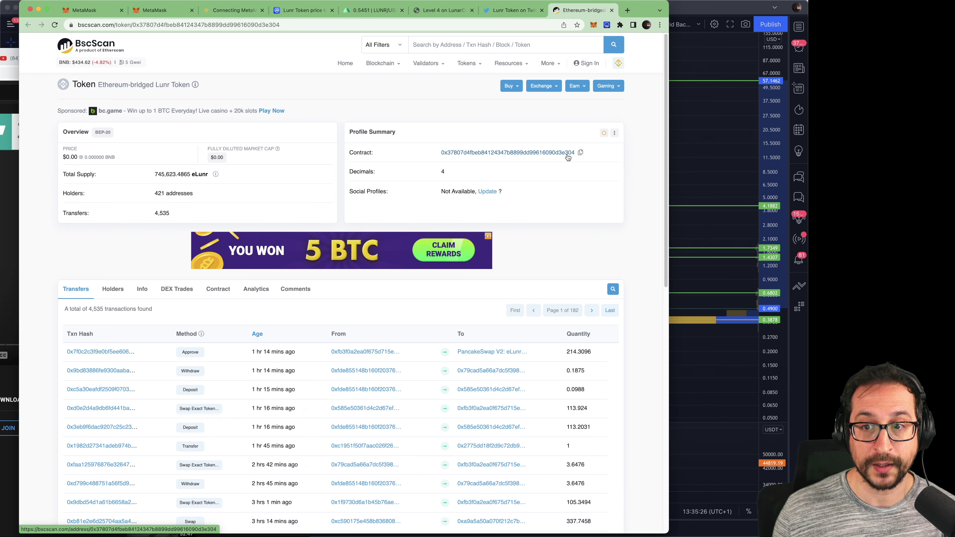
{"action": "key", "text": "super+1"}
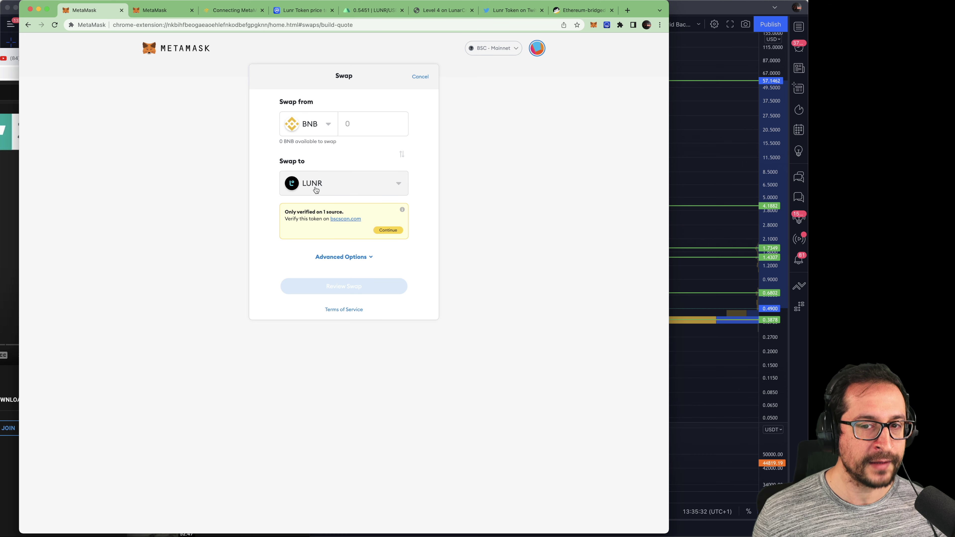
Step: Try a swap of 1000 USDT to LUNR, and cancel it to return to the wallet page
{"action": "left_click", "coordinate": [315, 124]}
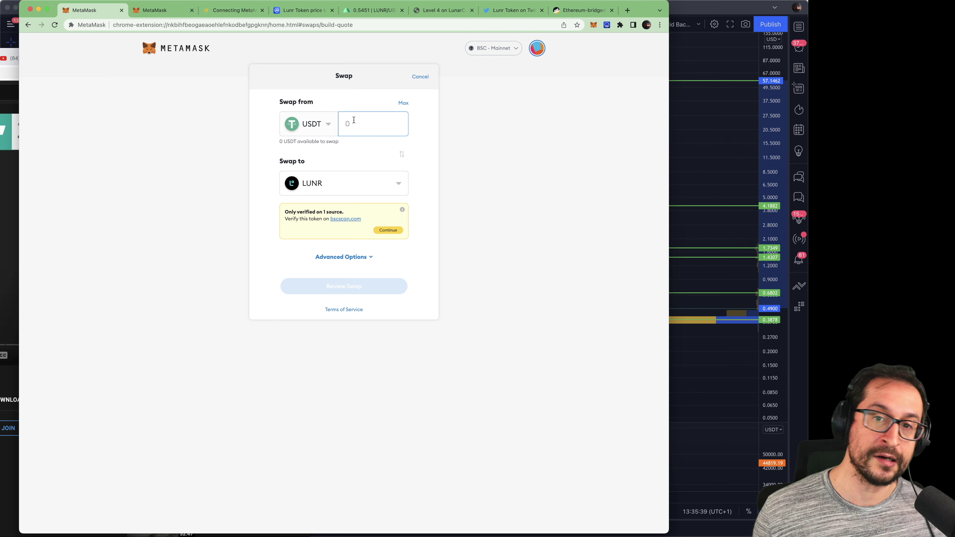
{"action": "type", "text": "1000"}
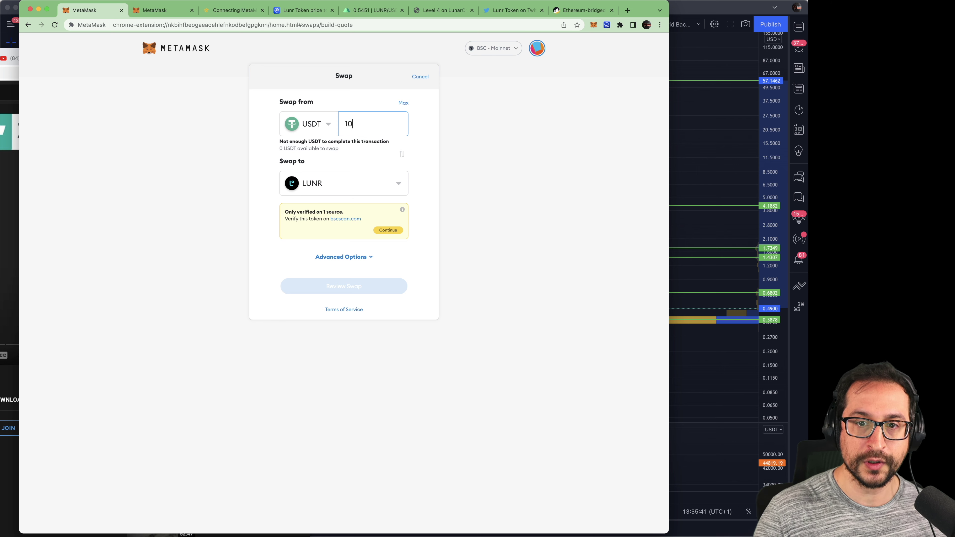
{"action": "left_click", "coordinate": [454, 186]}
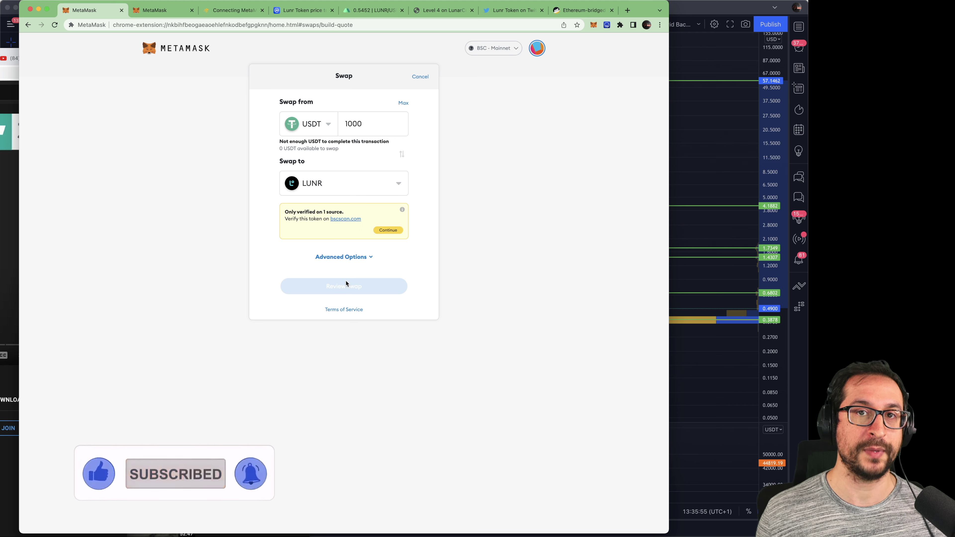
{"action": "left_click", "coordinate": [420, 77]}
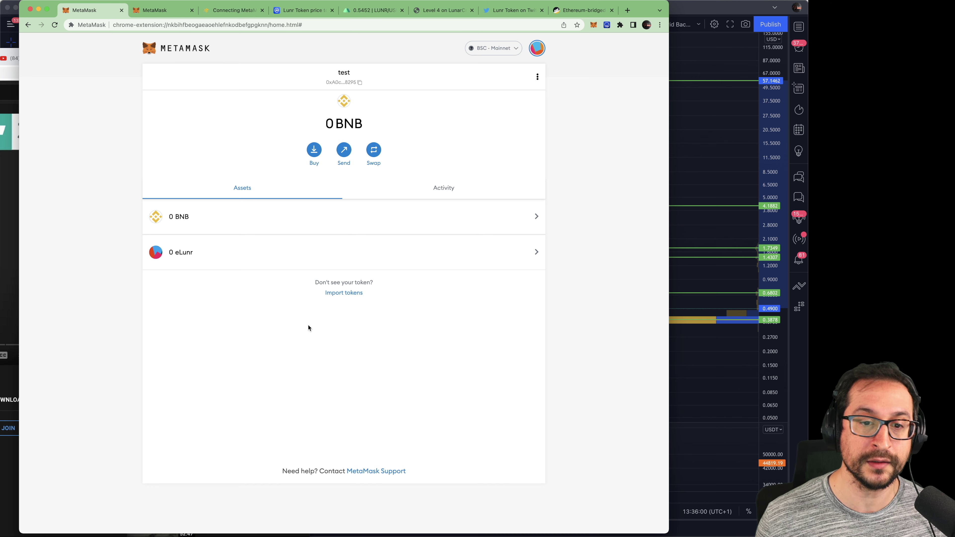
Step: Copy the test account's wallet address, look at the LunarCrush home page and return to the MetaMask wallet
{"action": "mouse_move", "coordinate": [228, 250]}
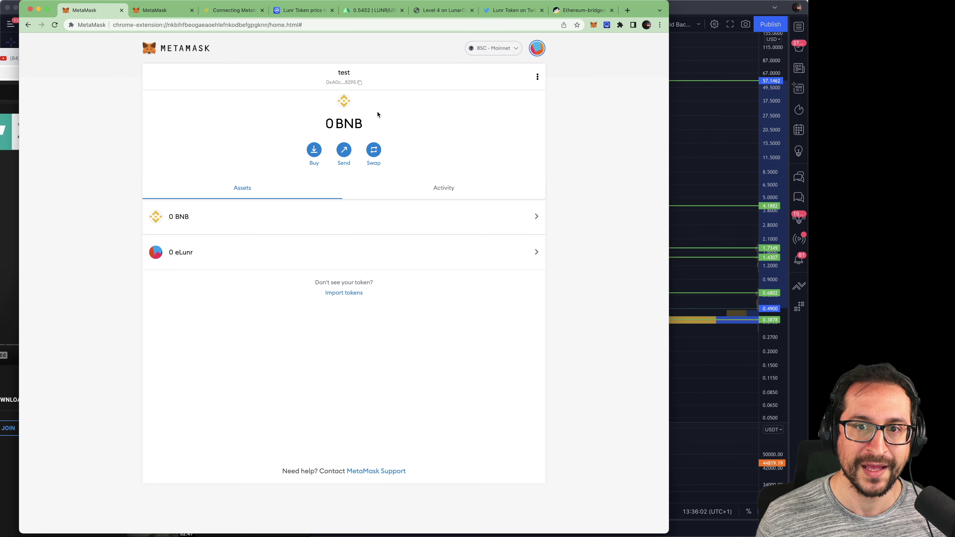
{"action": "left_click", "coordinate": [354, 85]}
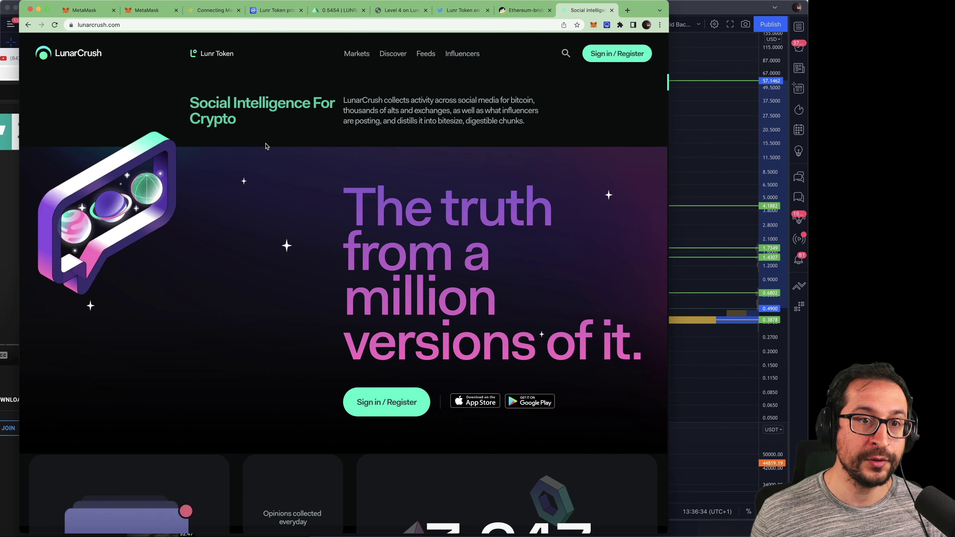
{"action": "key", "text": "super+1"}
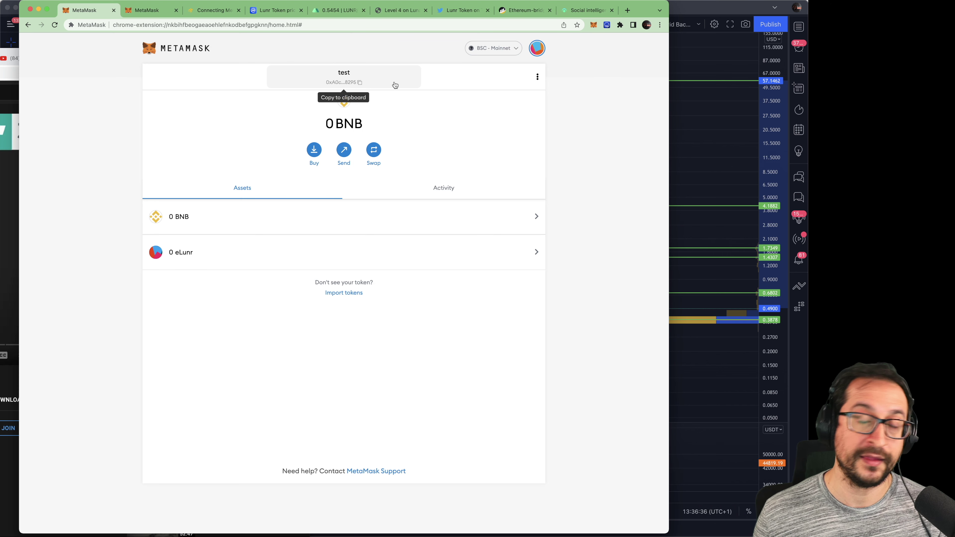